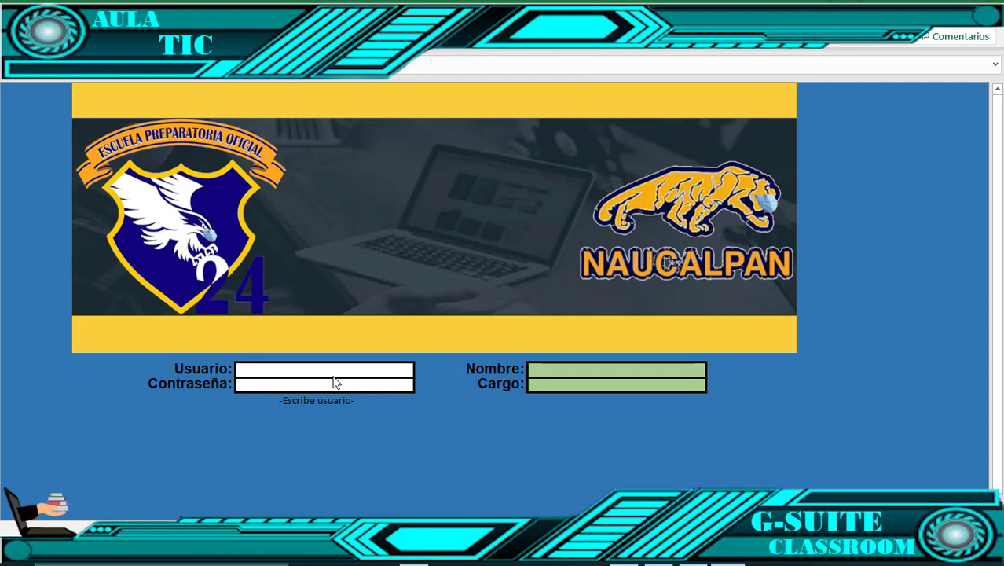
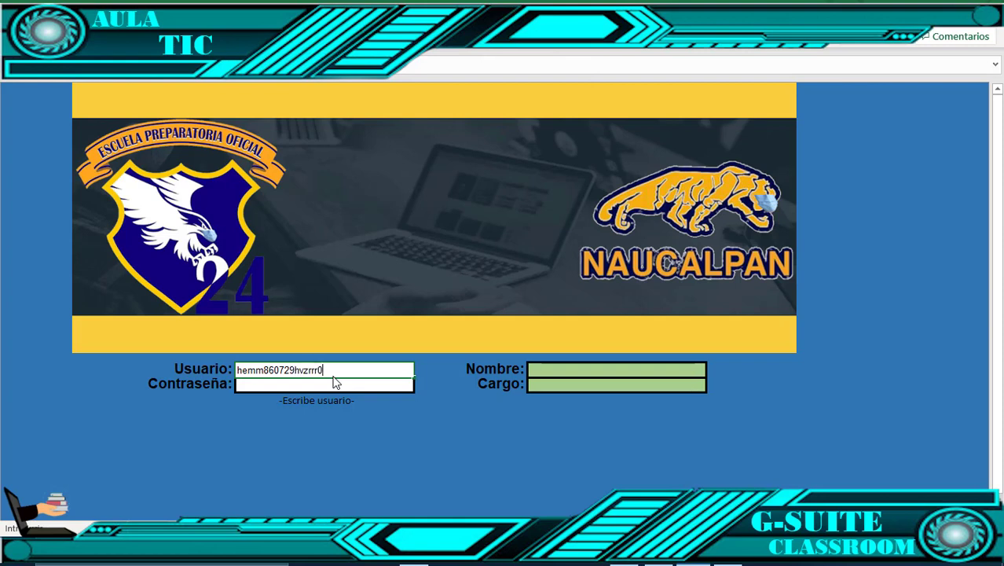
# Log in with the teacher's user name and password so the sheet shows USUARIO VÁLIDO and PROFESOR
pyautogui.press('Return')
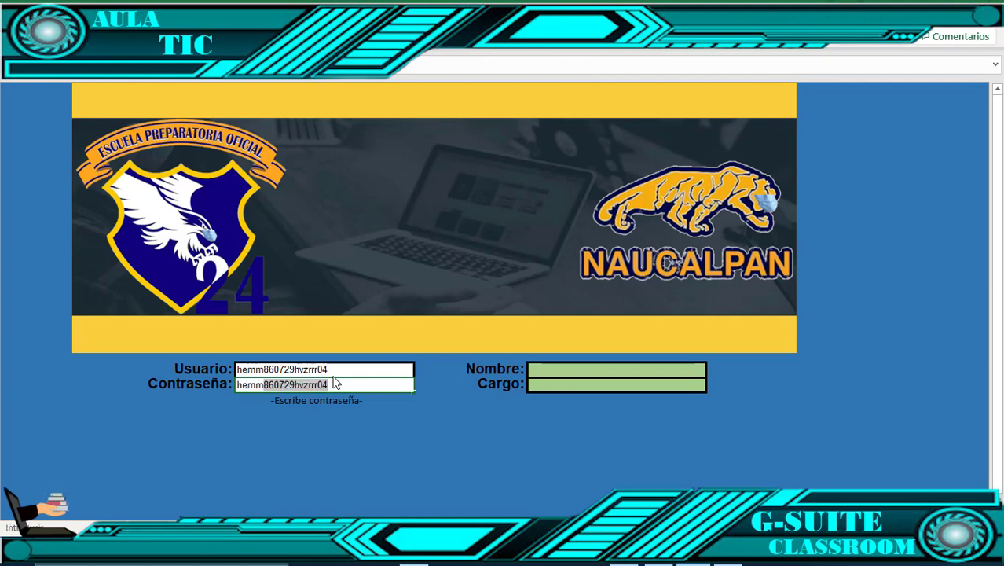
pyautogui.press('Return')
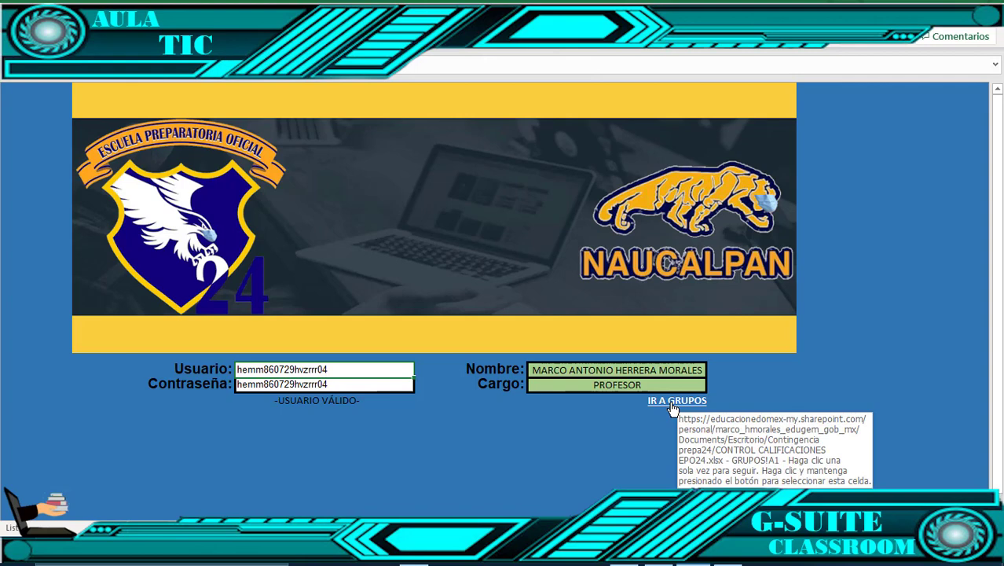
# On the groups sheet, set the INGLÉS VI group to VI
pyautogui.click(673, 405)
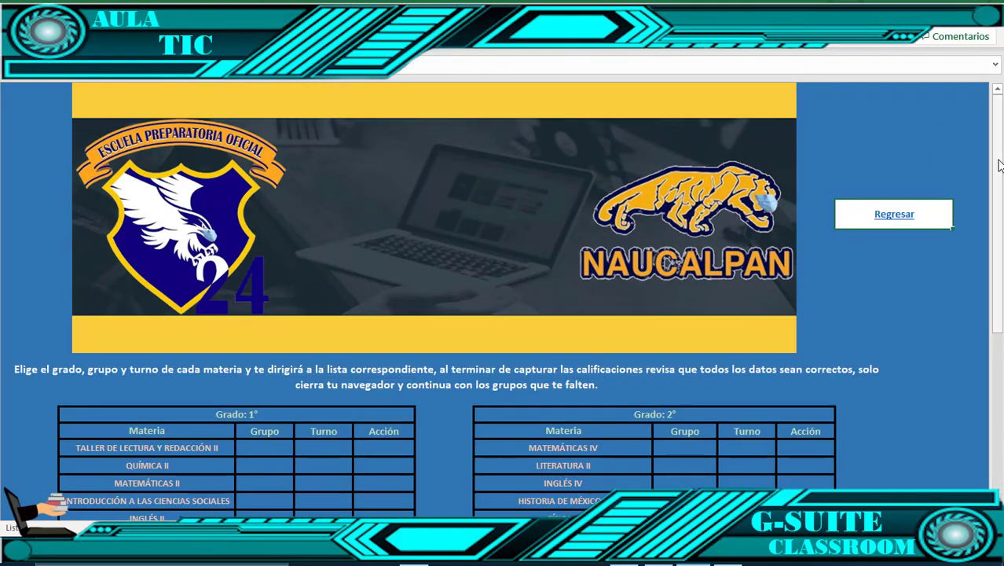
pyautogui.moveTo(999, 163); pyautogui.dragTo(1001, 352)
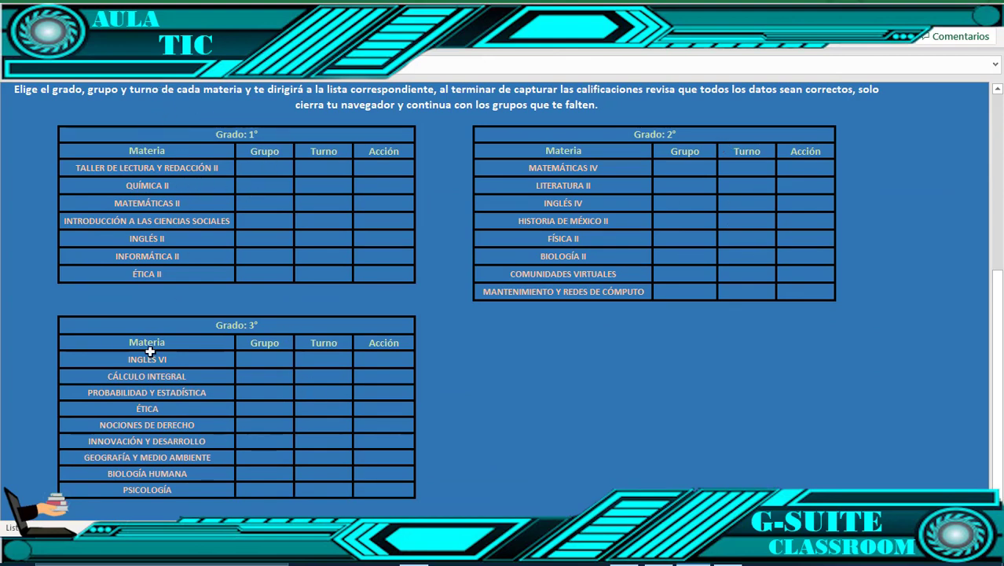
pyautogui.click(254, 361)
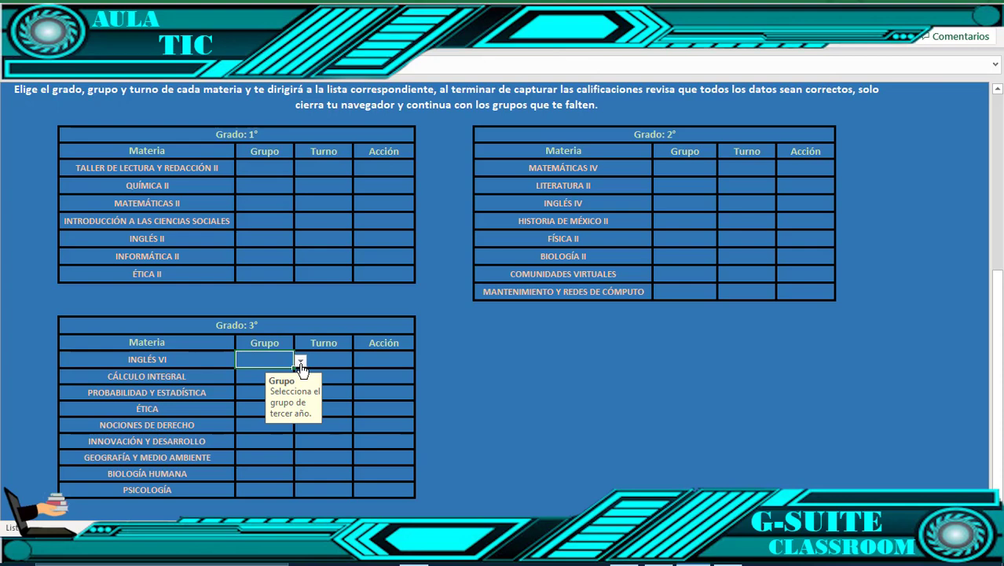
pyautogui.click(300, 362)
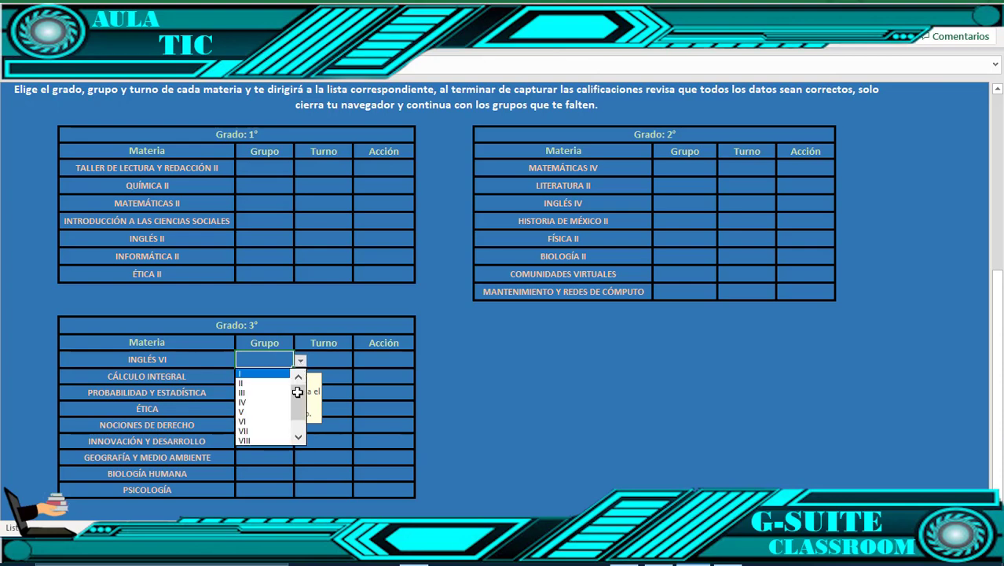
pyautogui.moveTo(297, 391); pyautogui.dragTo(295, 456)
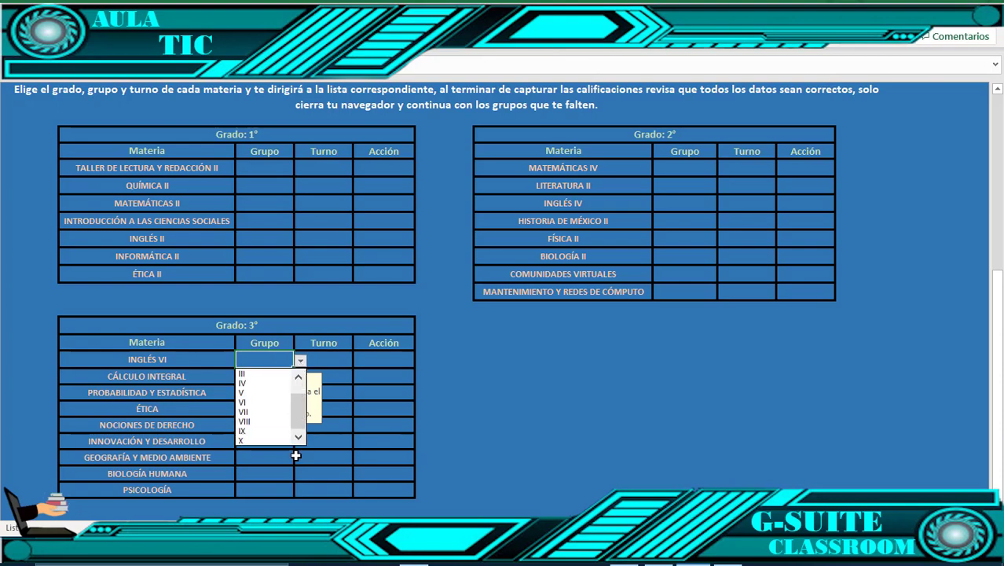
pyautogui.click(242, 403)
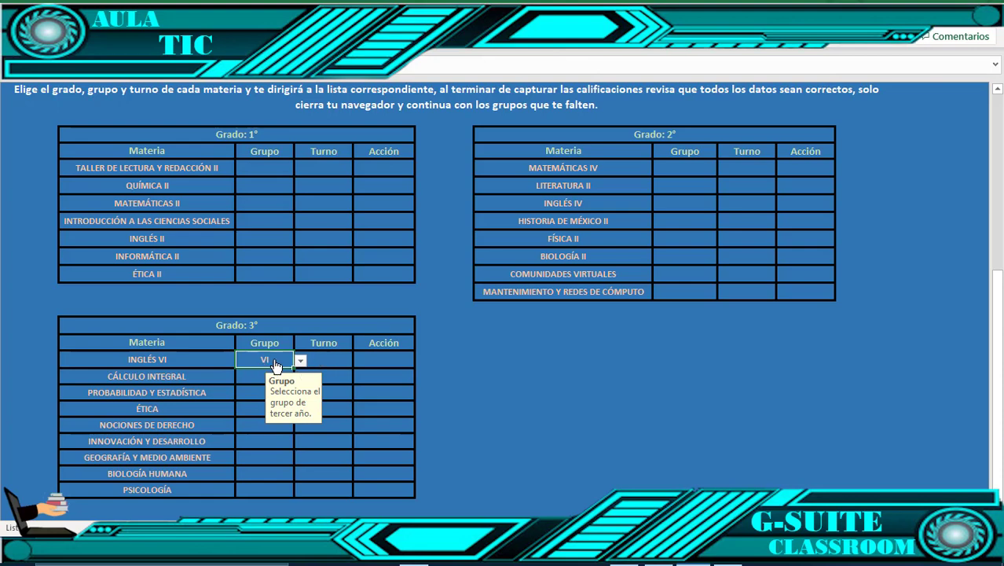
# Set the INGLÉS VI shift to TV and open its grade list via CALIFICAR
pyautogui.click(323, 359)
pyautogui.click(358, 361)
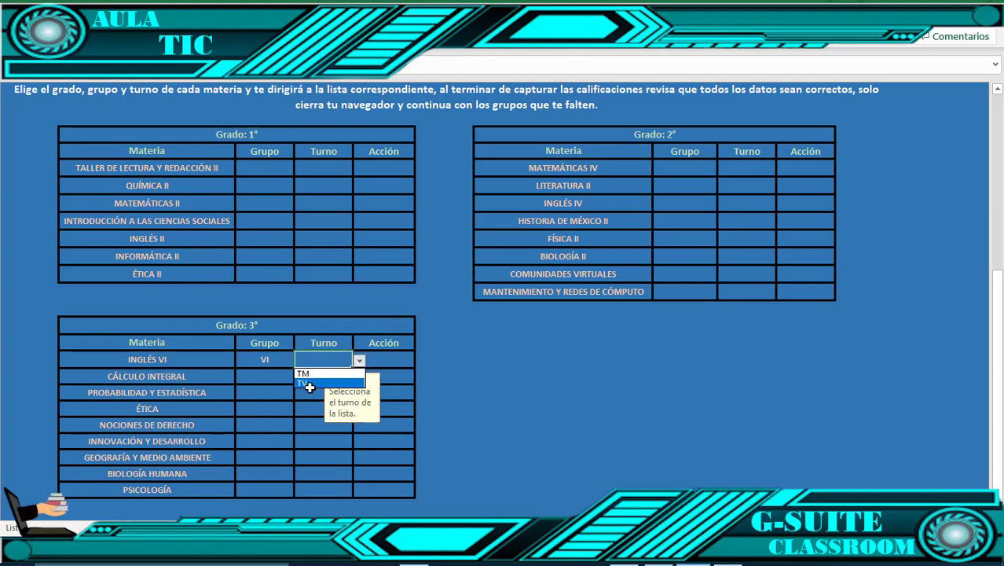
pyautogui.click(309, 385)
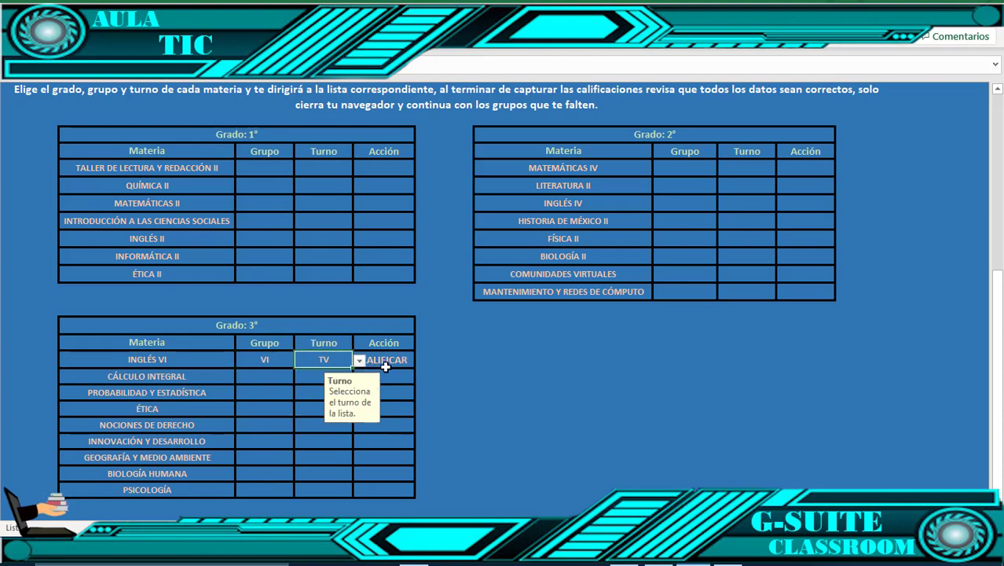
pyautogui.click(386, 366)
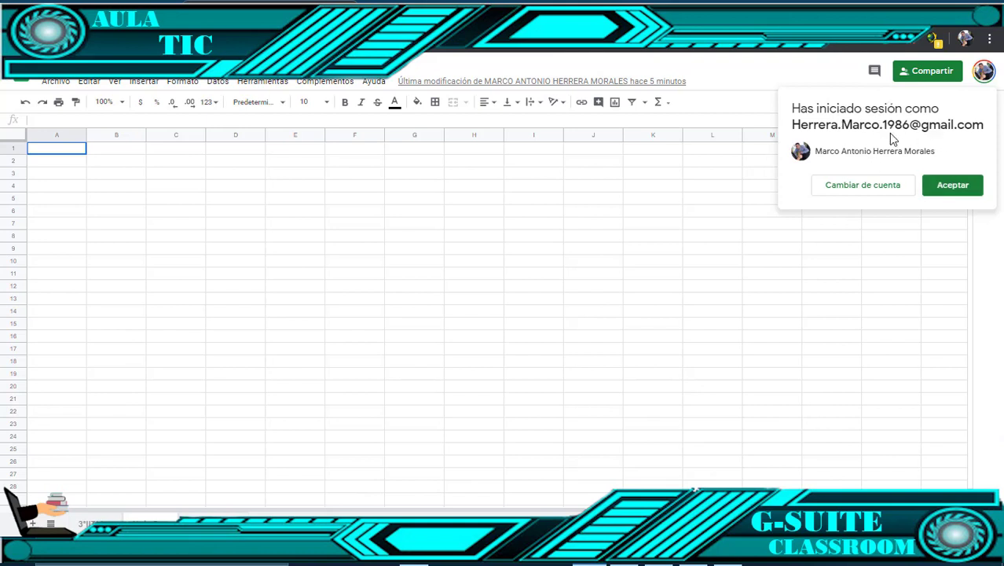
# On the INGLÉS VI sheet, enter 0 absences in F8 and grade 8 in G8 for student 2
pyautogui.click(952, 187)
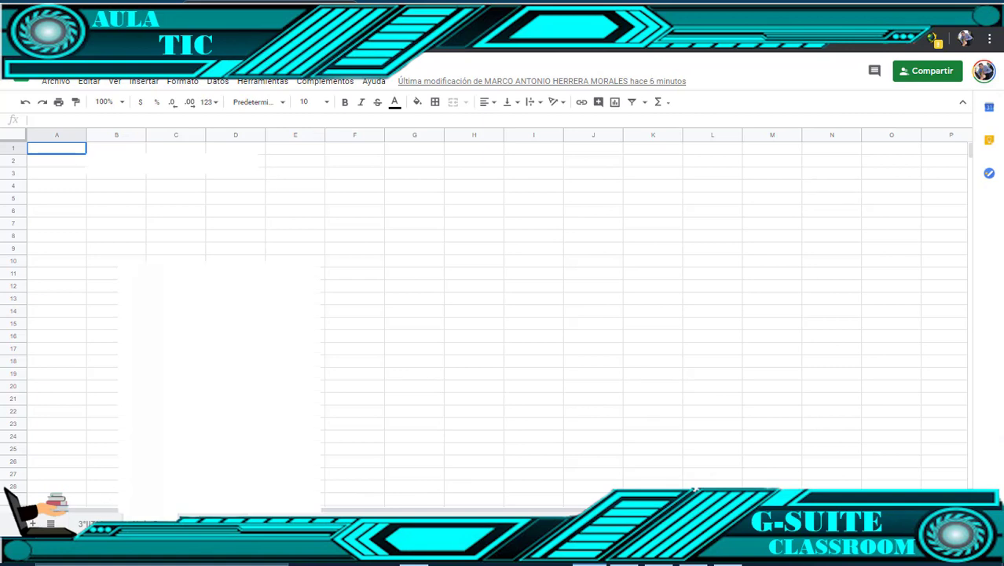
pyautogui.click(87, 522)
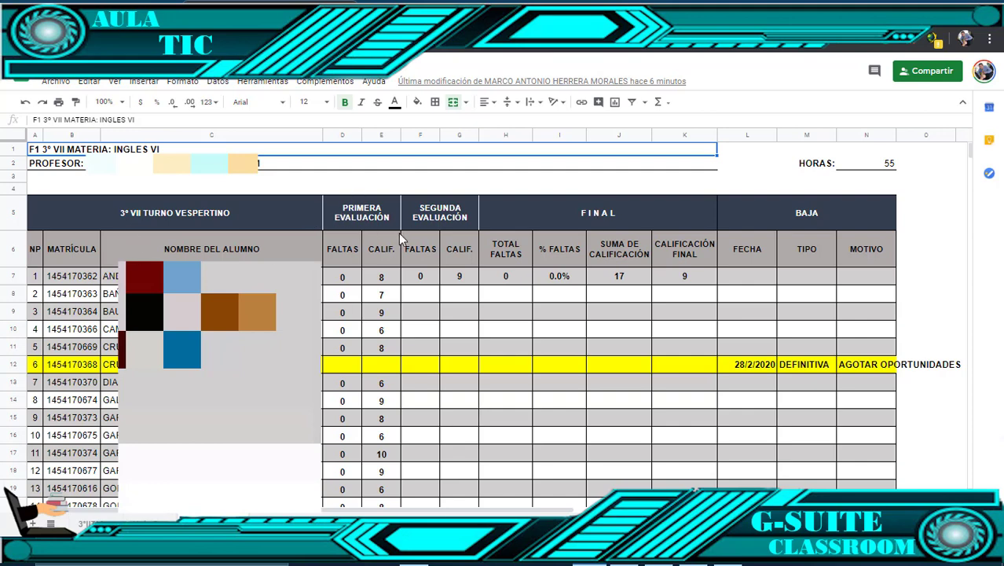
pyautogui.click(422, 294)
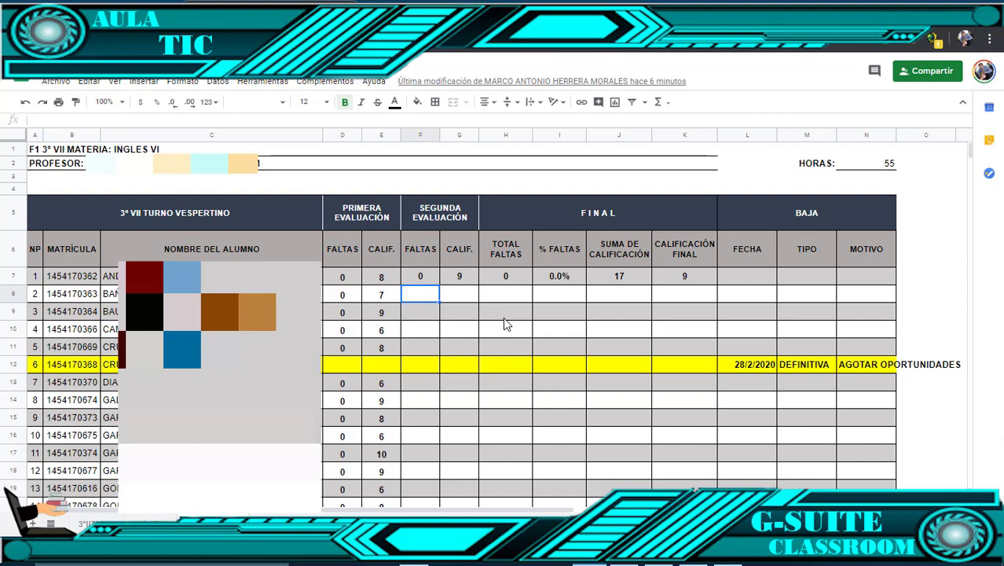
pyautogui.write('0')
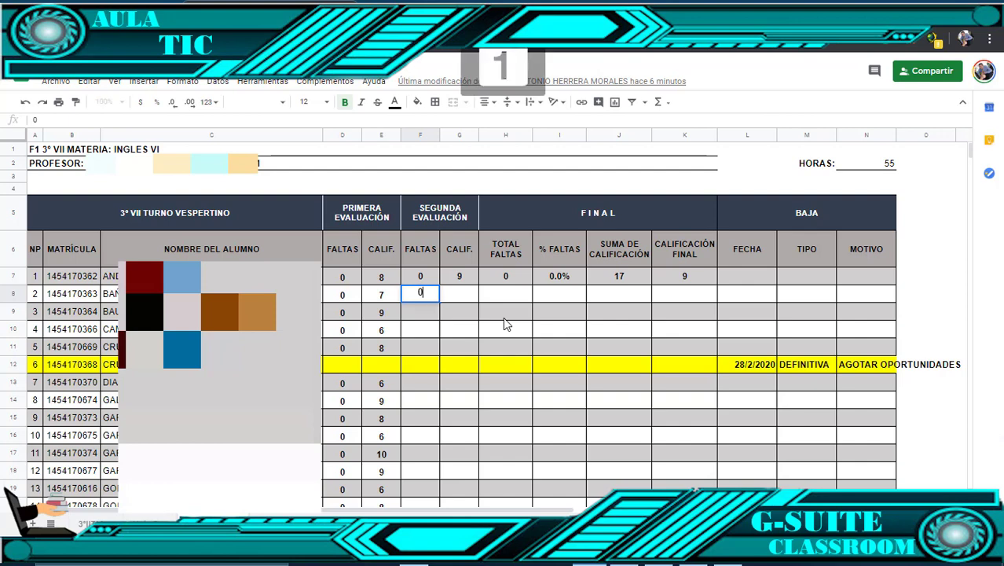
pyautogui.press('Tab')
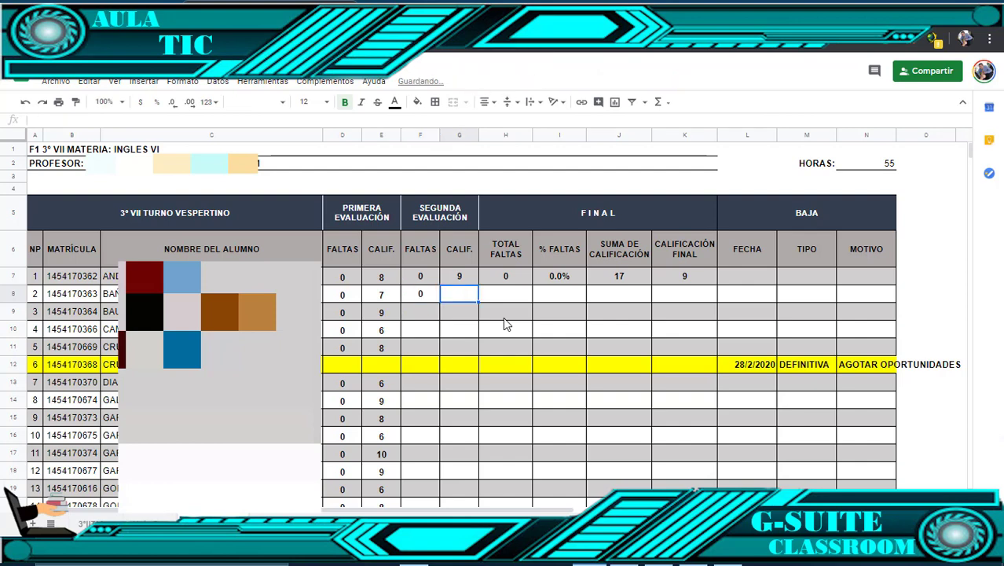
pyautogui.write('8')
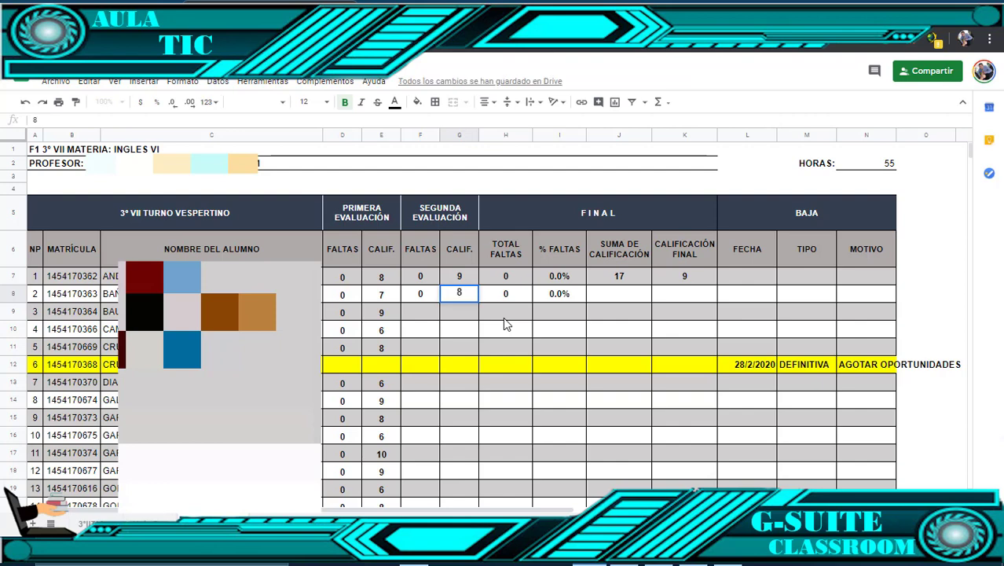
pyautogui.press('Return')
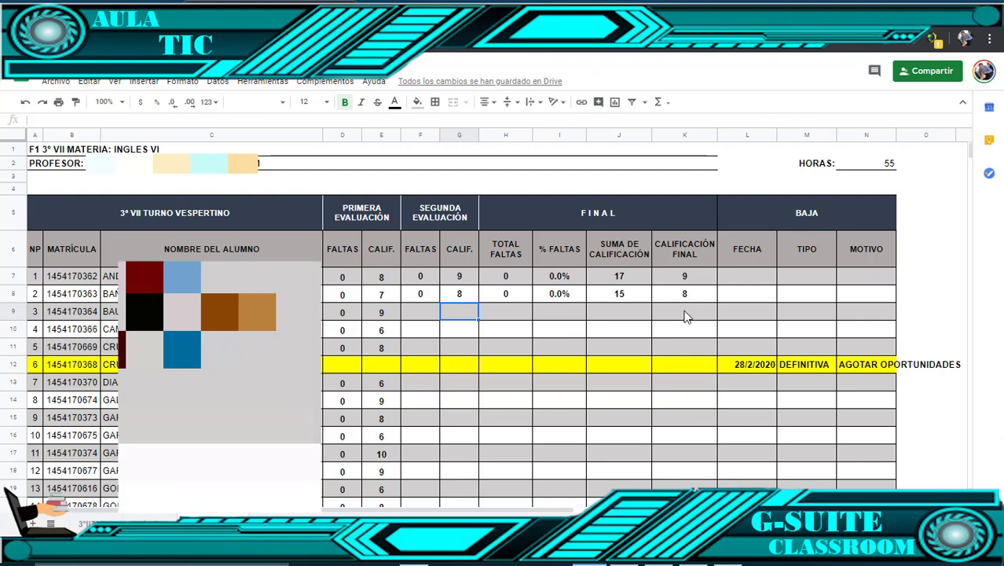
pyautogui.click(509, 294)
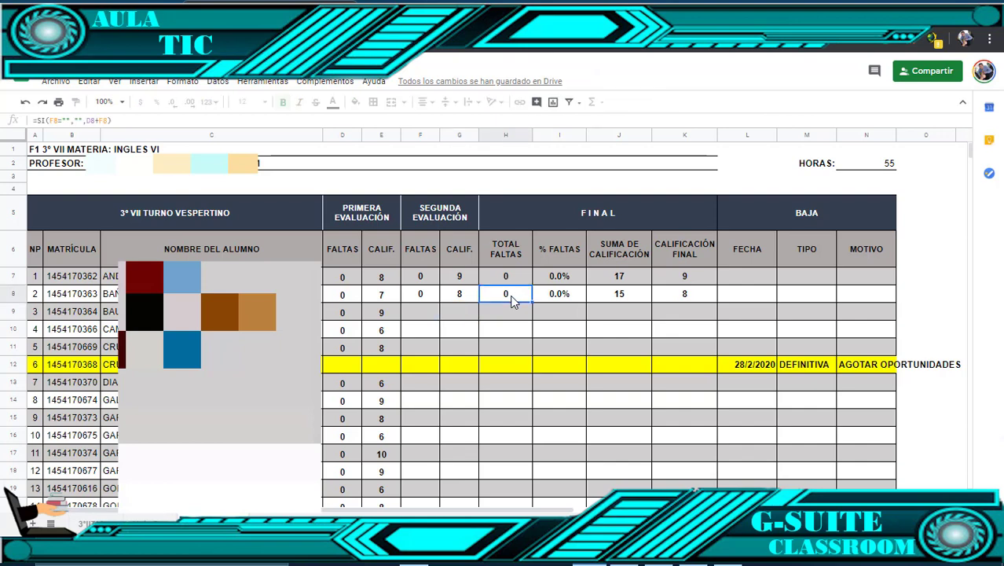
pyautogui.doubleClick(543, 347)
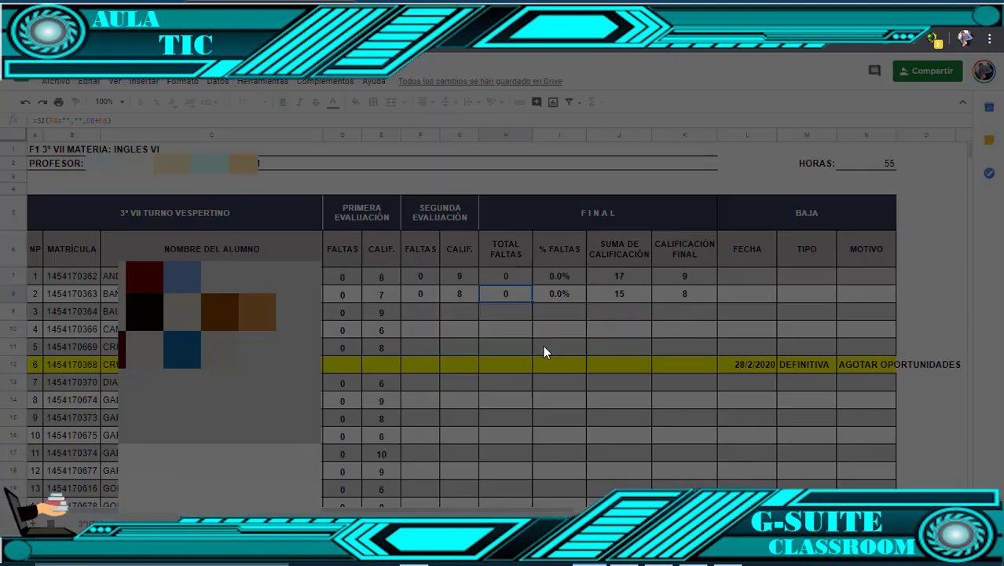
pyautogui.click(623, 330)
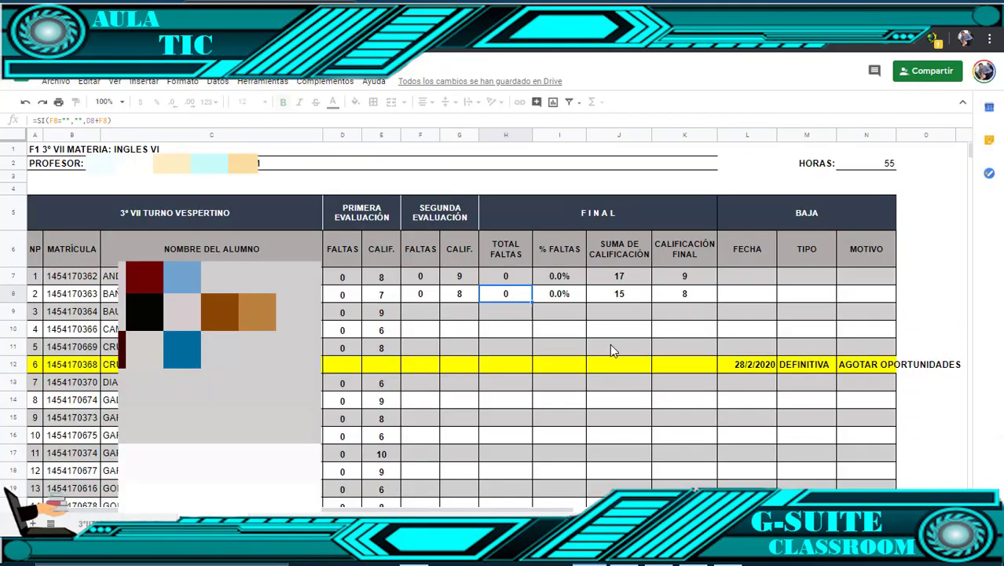
pyautogui.press('Right')
pyautogui.press('Right')
pyautogui.press('Right')
pyautogui.press('Return')
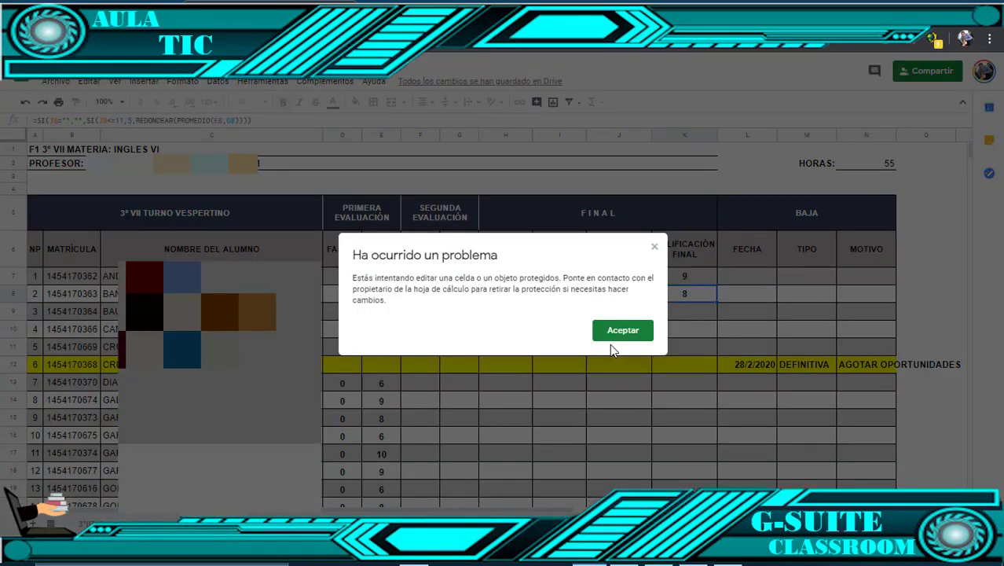
pyautogui.press('Return')
pyautogui.press('Left')
pyautogui.press('Up')
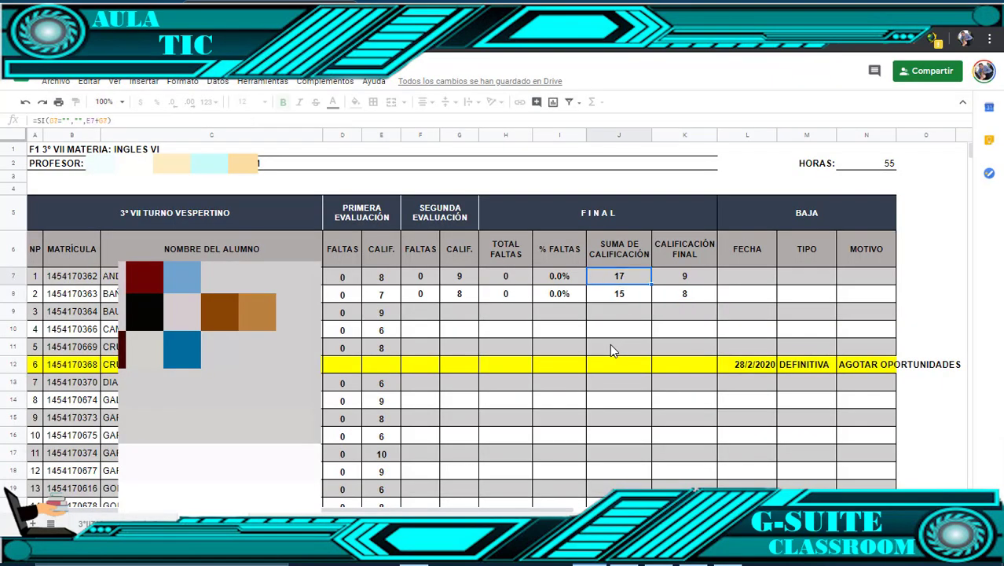
pyautogui.press('Return')
pyautogui.press('Return')
pyautogui.press('Left')
pyautogui.press('Left')
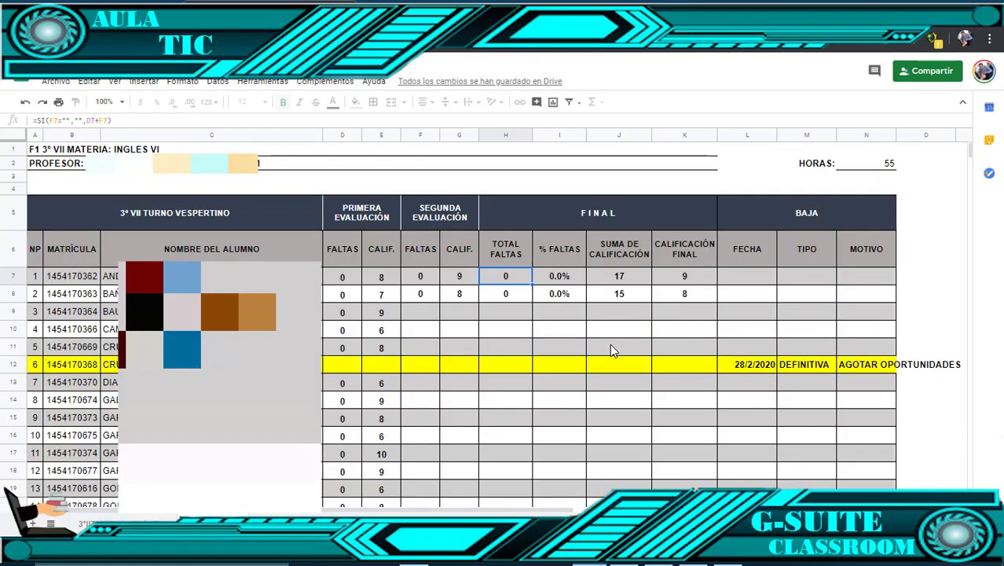
pyautogui.press('Left')
pyautogui.press('Left')
pyautogui.press('Left')
pyautogui.press('Right')
pyautogui.press('Down')
pyautogui.press('Down')
pyautogui.press('Down')
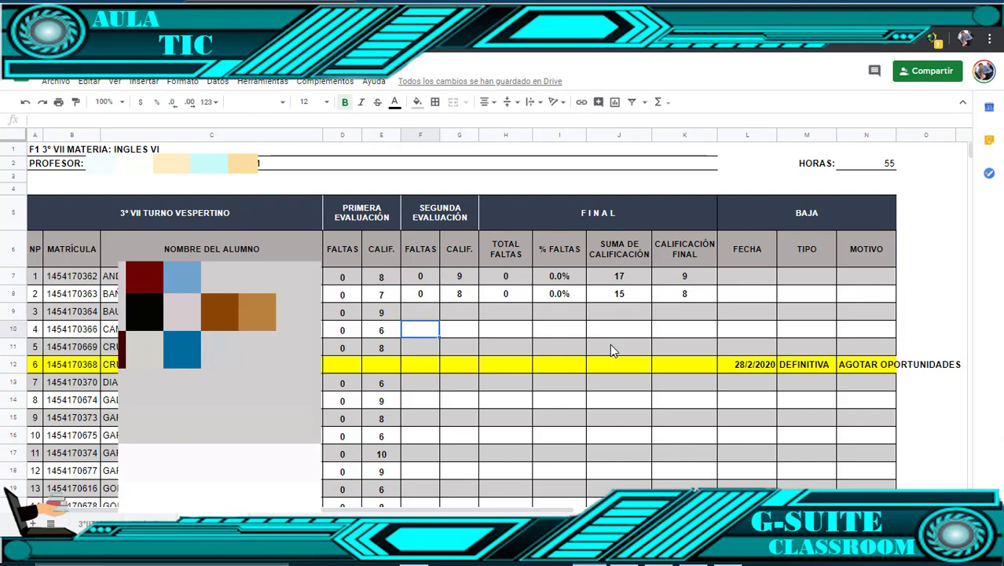
pyautogui.press('Up')
pyautogui.press('Up')
pyautogui.press('Up')
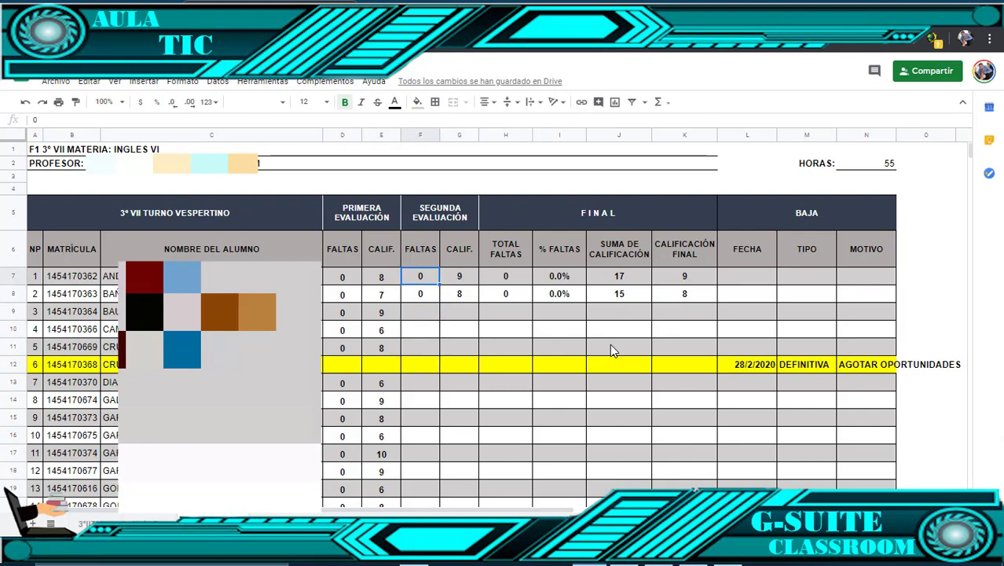
pyautogui.press('Down')
pyautogui.press('Down')
pyautogui.press('Down')
pyautogui.press('Right')
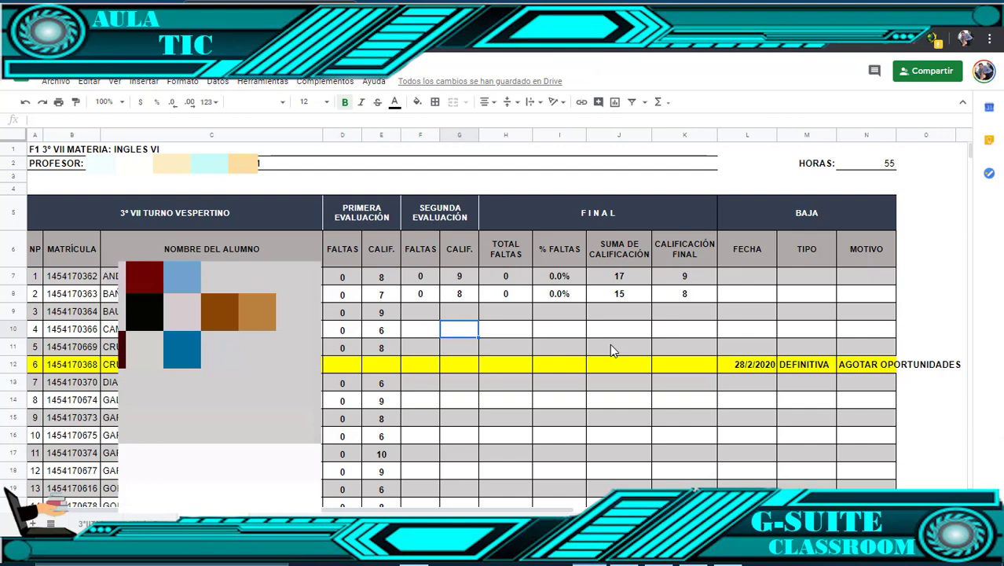
pyautogui.click(880, 169)
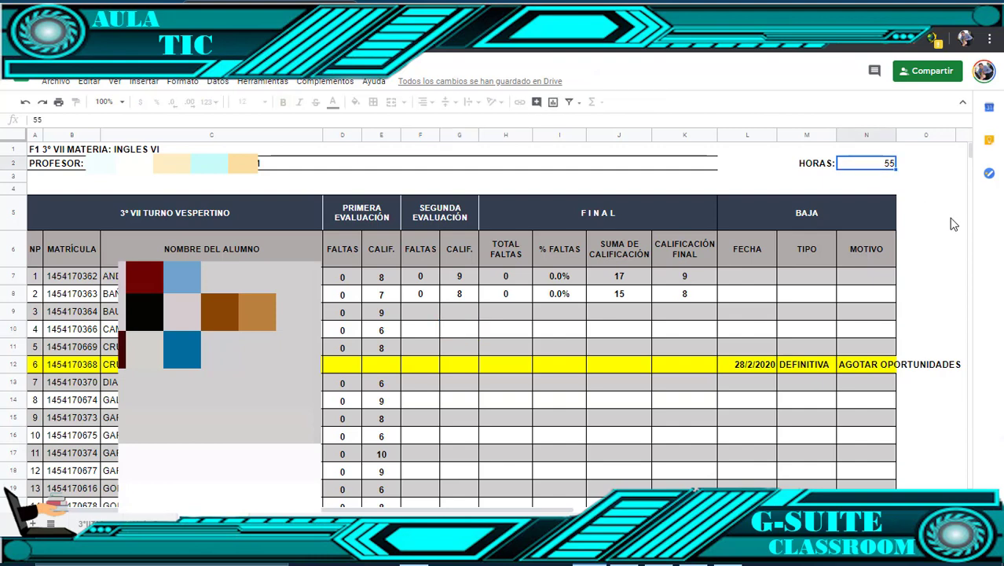
pyautogui.press('Delete')
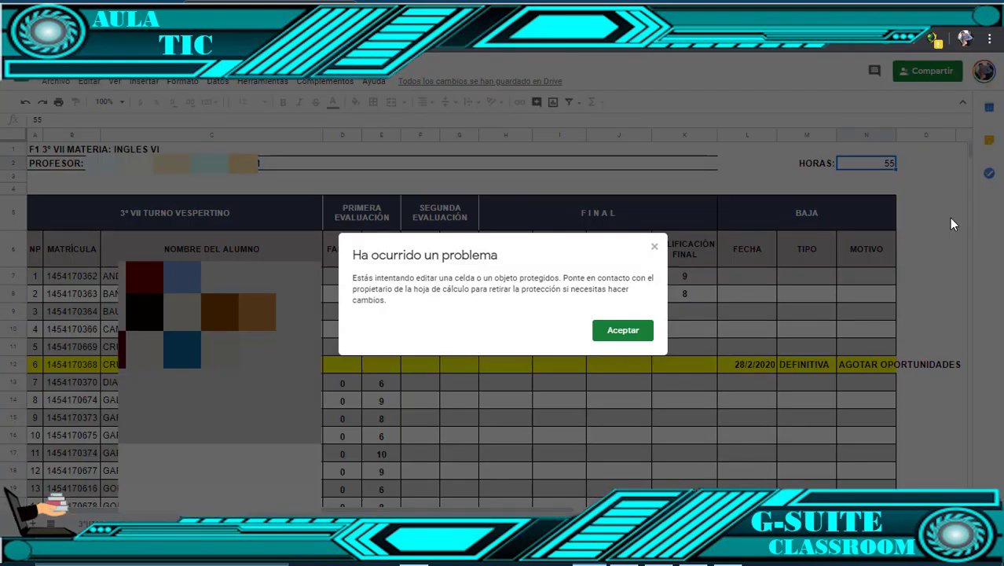
pyautogui.press('Escape')
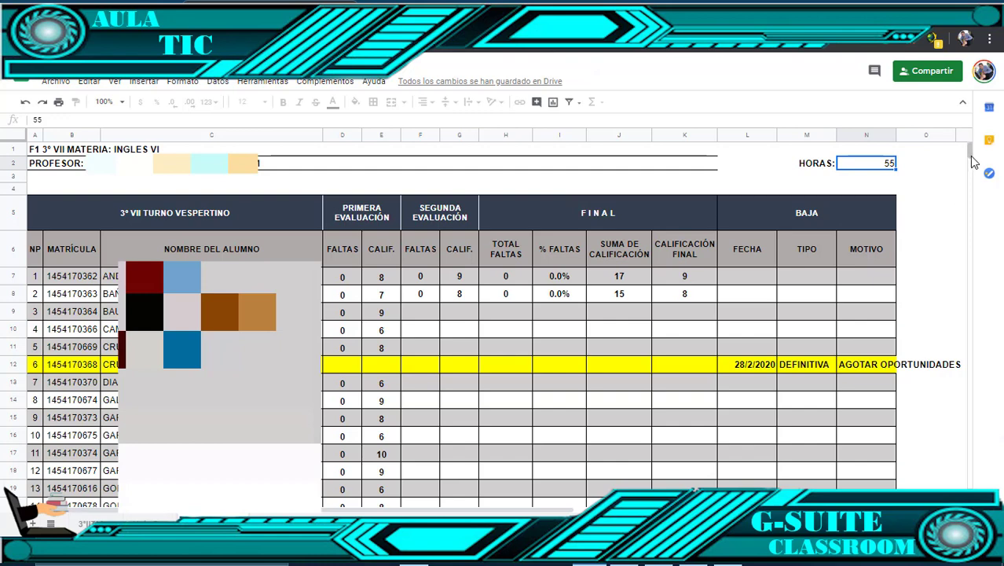
pyautogui.moveTo(974, 157)
pyautogui.mouseDown()
pyautogui.moveTo(971, 192)
pyautogui.moveTo(972, 153)
pyautogui.mouseUp()
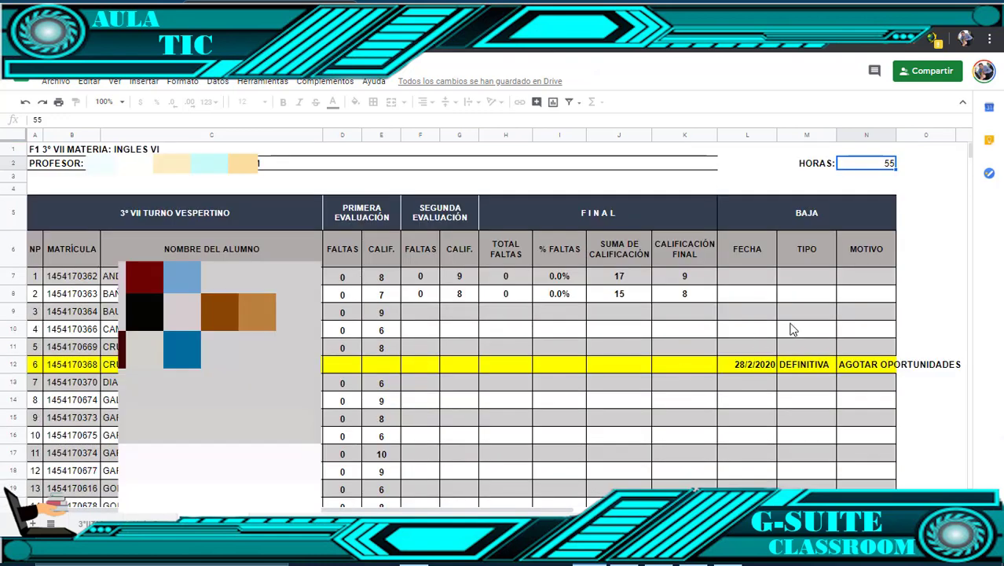